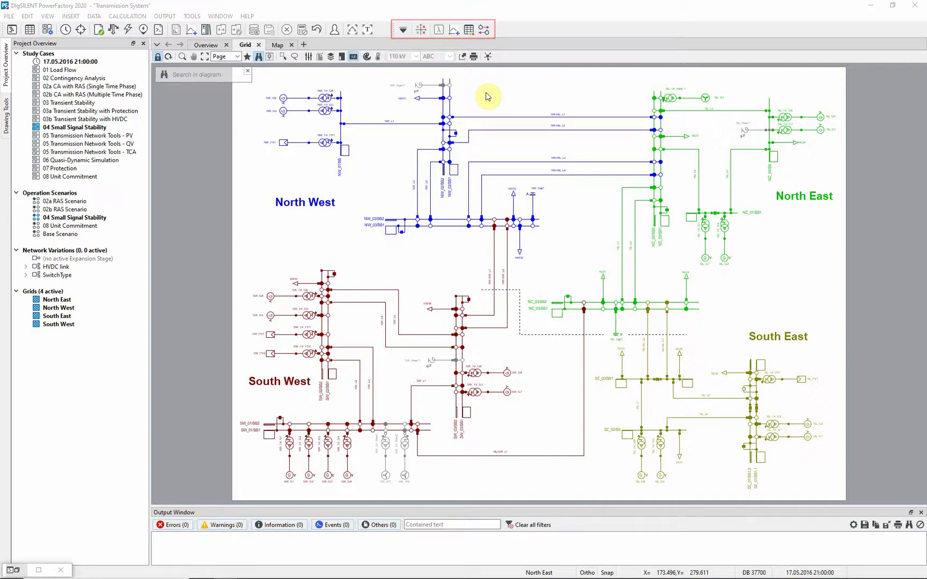
Open the Modal/Eigenvalue Analysis with QR/QZ-Method, reviewing the initial-conditions calculation settings without changes.
left_click(427, 30)
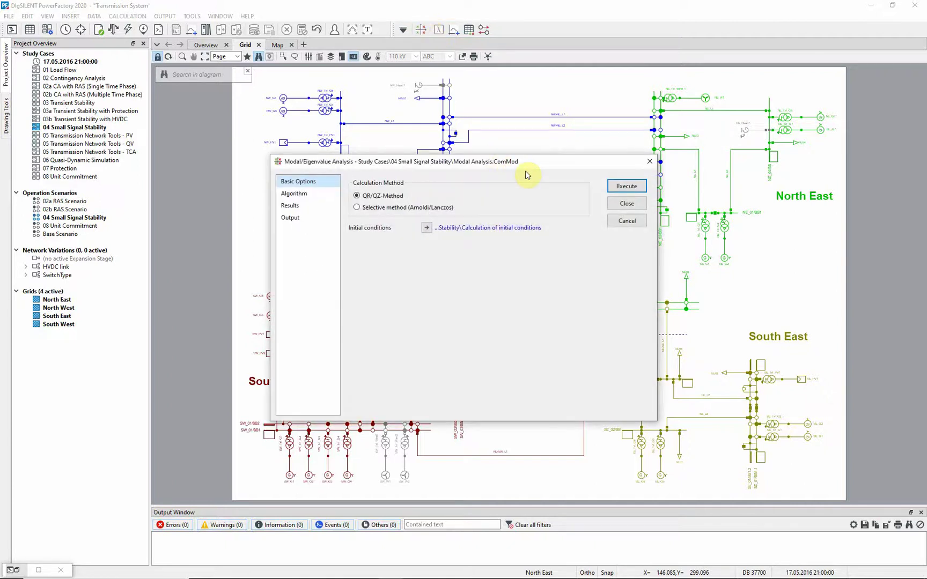
left_click(426, 228)
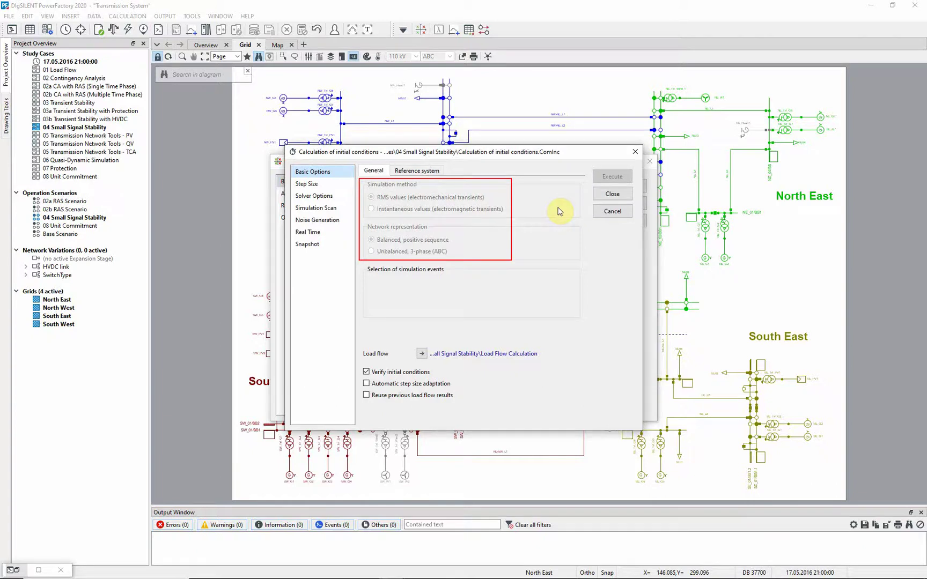
left_click(605, 214)
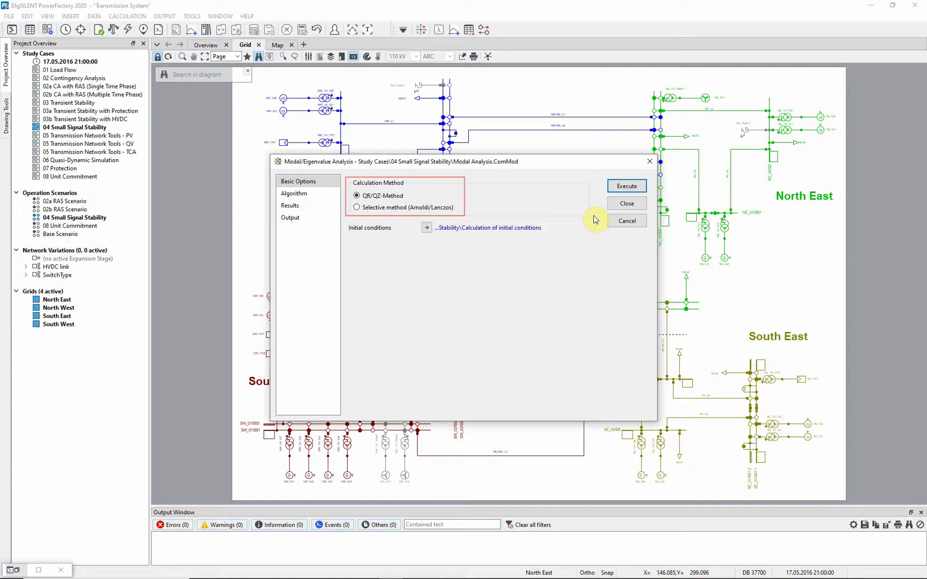
Check the Algorithm page options and execute the modal analysis, computing eigenvectors and participation factors.
left_click(322, 194)
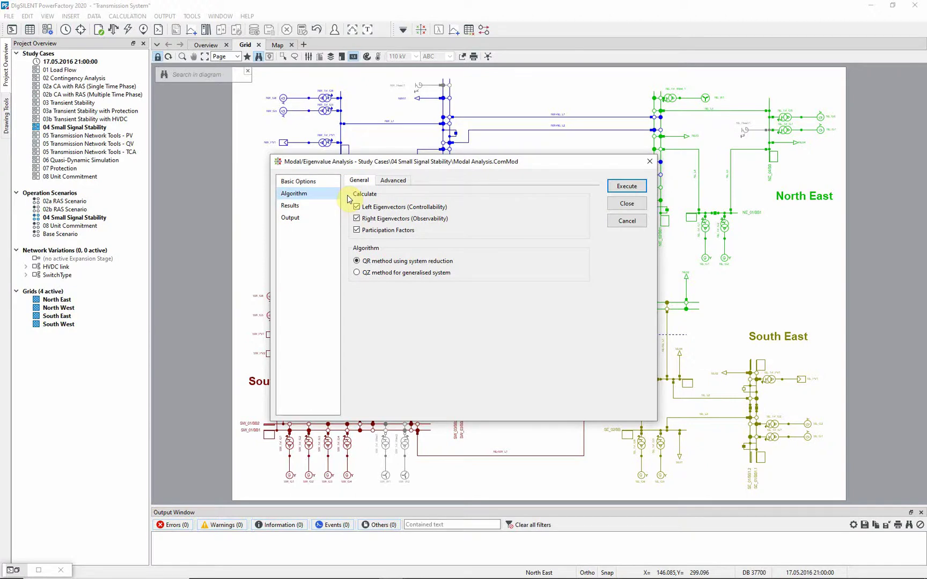
left_click(626, 186)
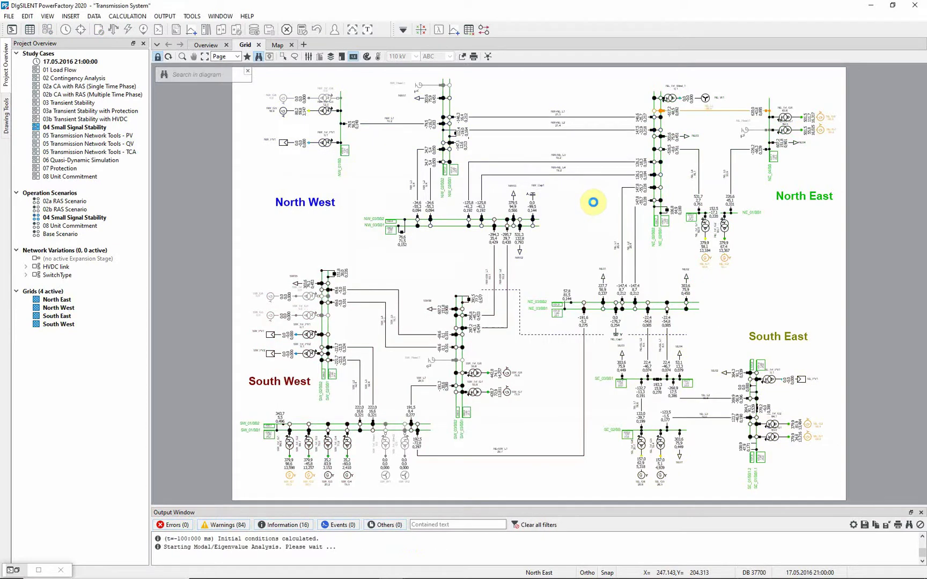
Insert an Eigenvalues plot of oscillatory modes and zoom its real axis onto the eigenvalue cluster.
left_click(452, 31)
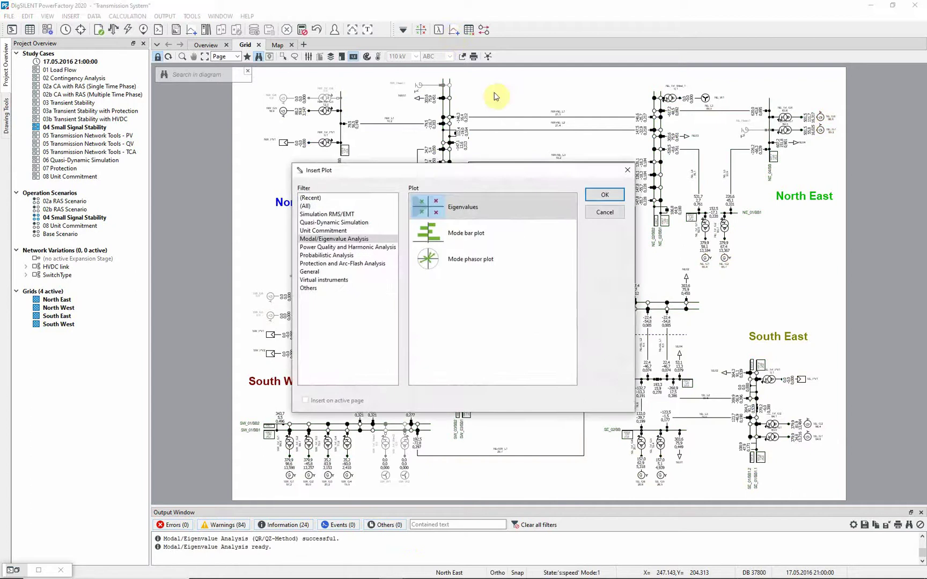
left_click(594, 196)
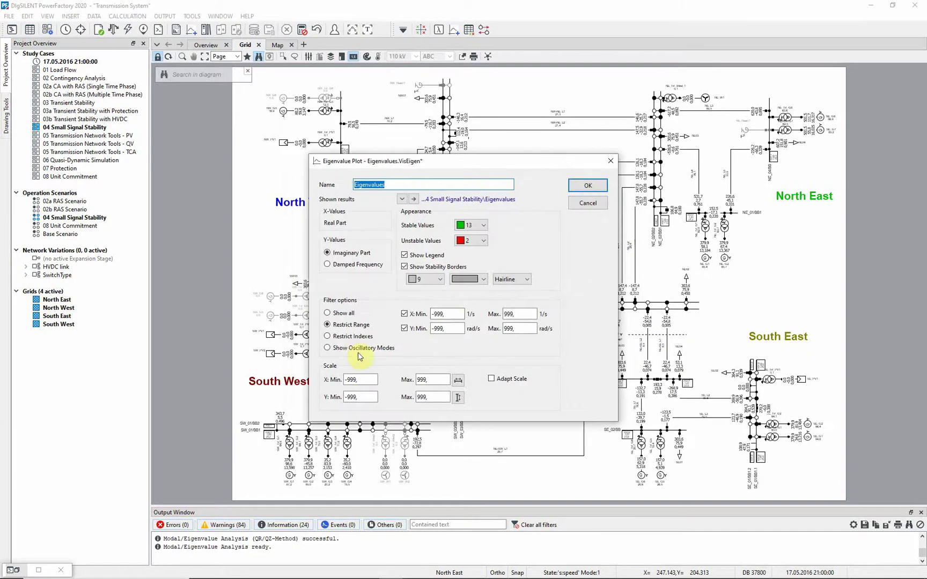
left_click(348, 348)
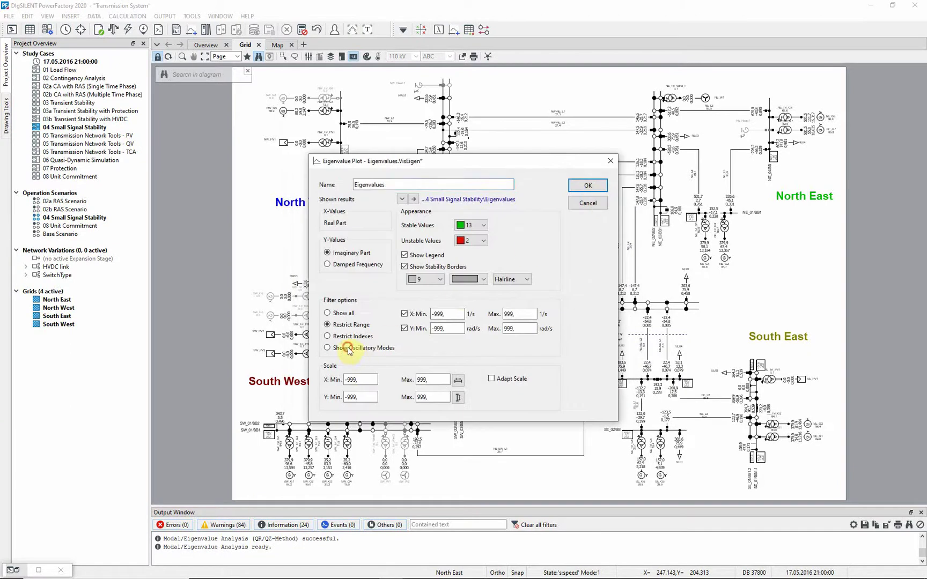
left_click(595, 186)
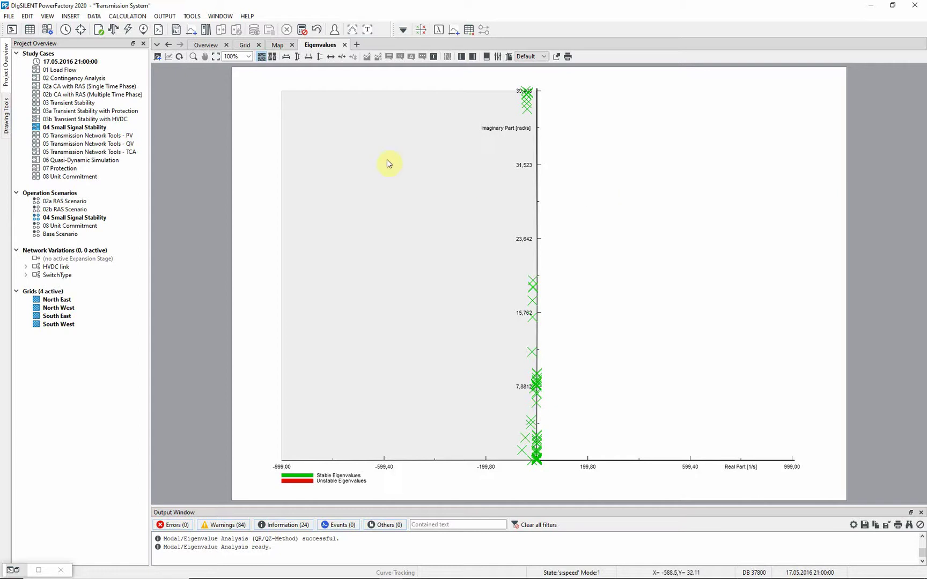
left_click(314, 59)
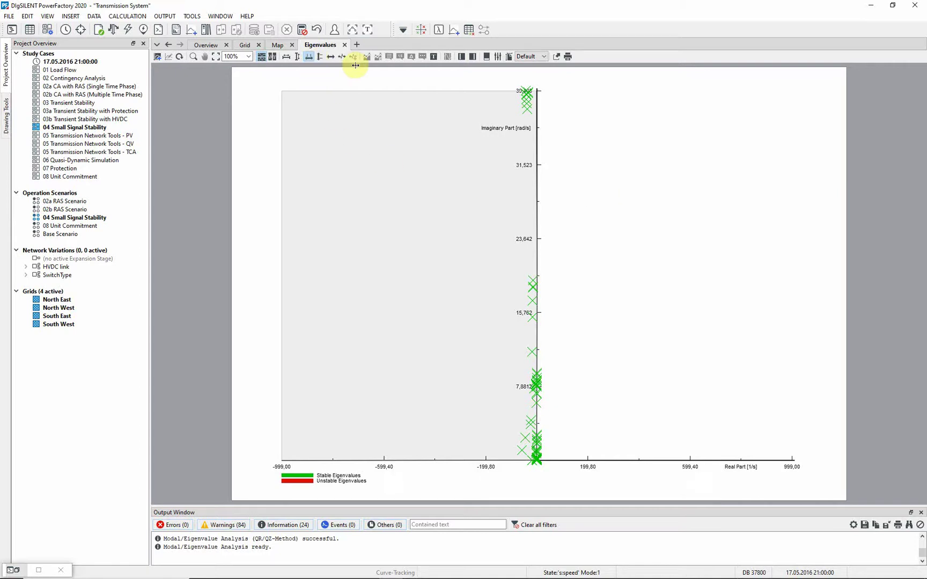
left_click_drag(508, 84, 546, 80)
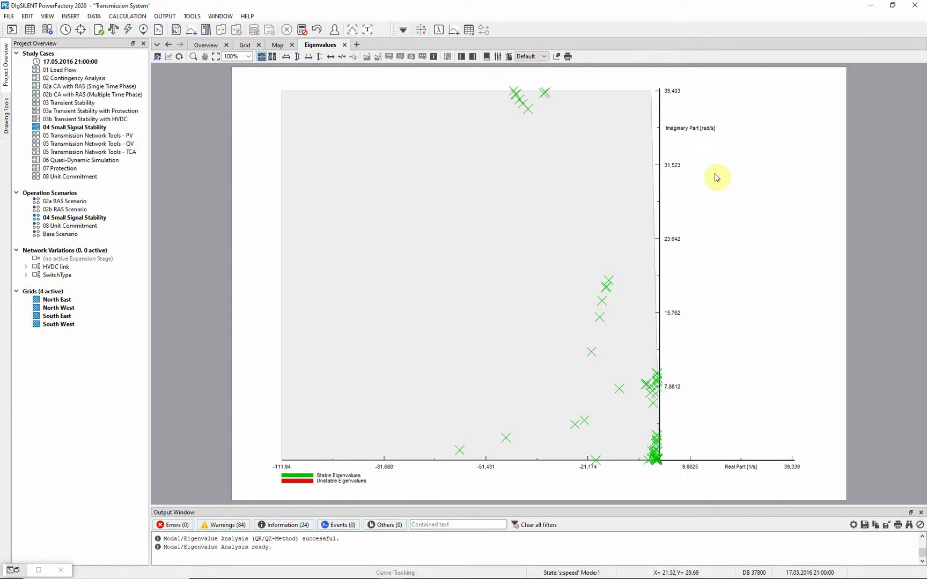
List the eigenvalues as a table and filter the Imaginary part column to non-zero values.
left_click(466, 32)
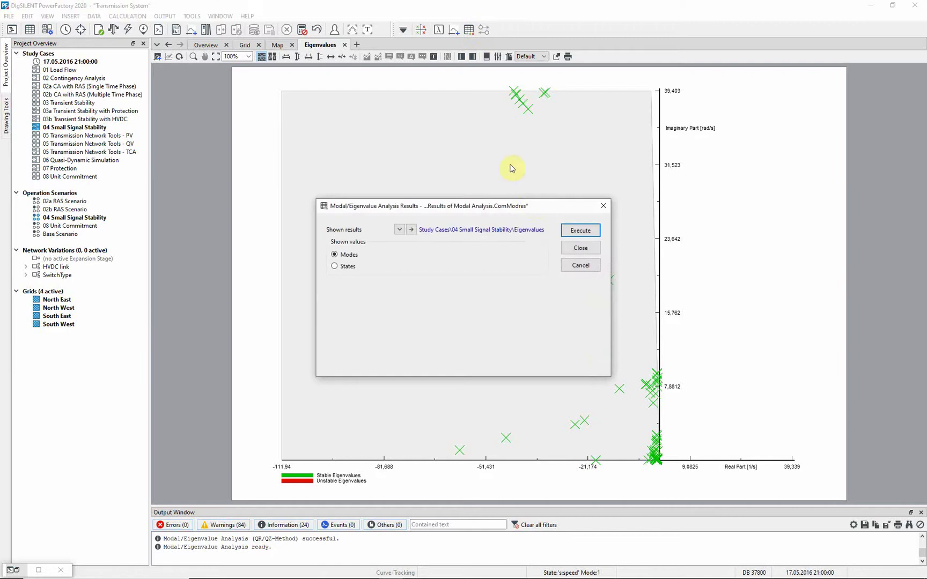
left_click(581, 232)
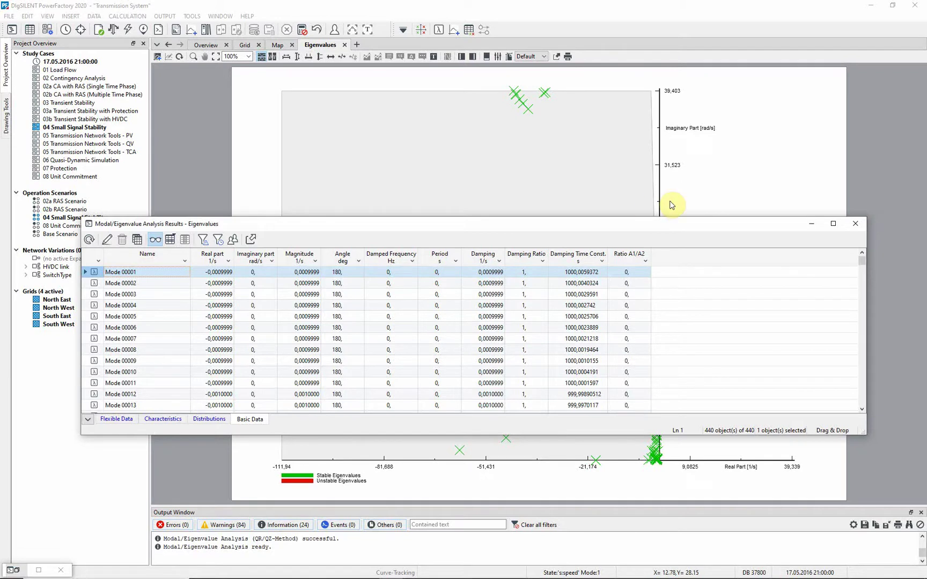
left_click(270, 262)
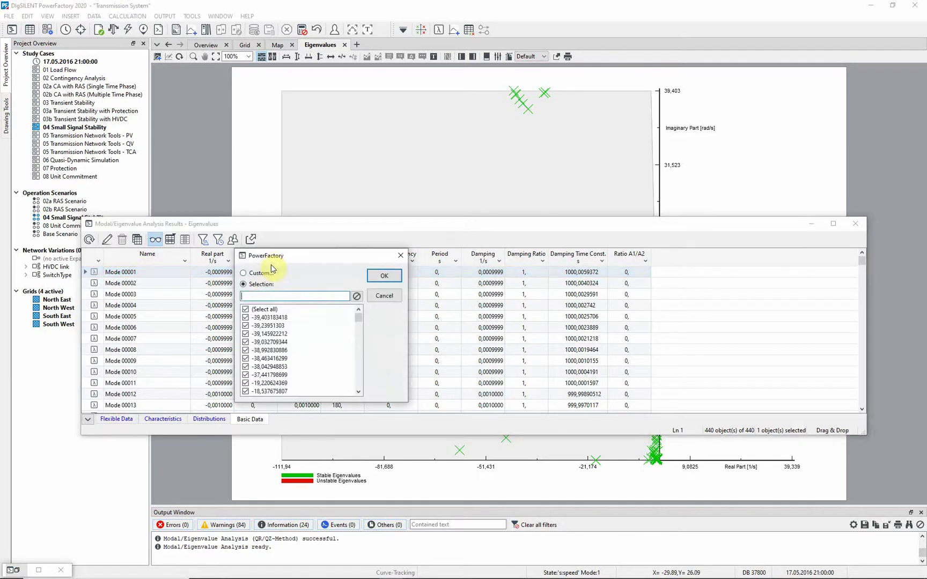
left_click(256, 285)
type("!=0")
left_click(382, 275)
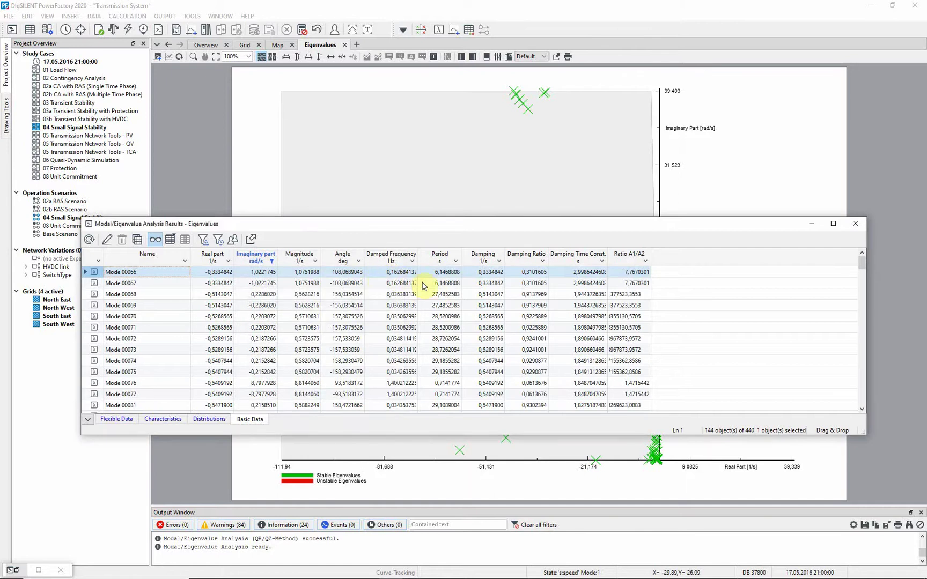
Filter the Damping Ratio column to values below 0,1, leaving 14 modes.
left_click(542, 261)
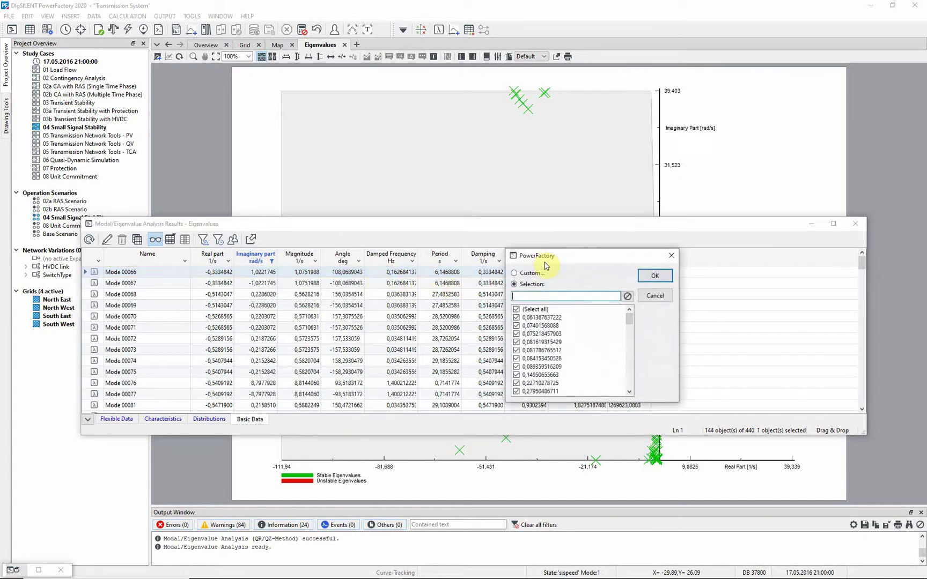
left_click(538, 296)
type("<0")
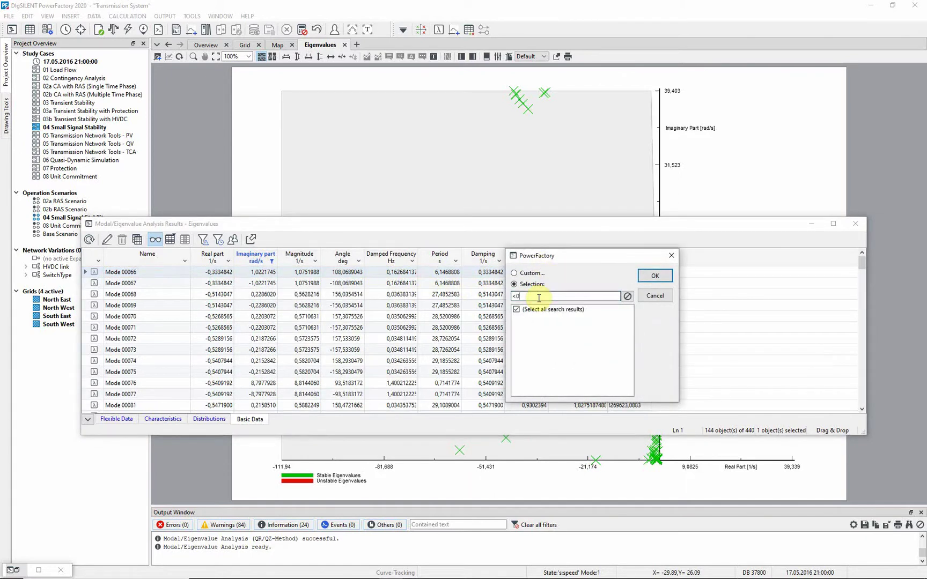
type(",1")
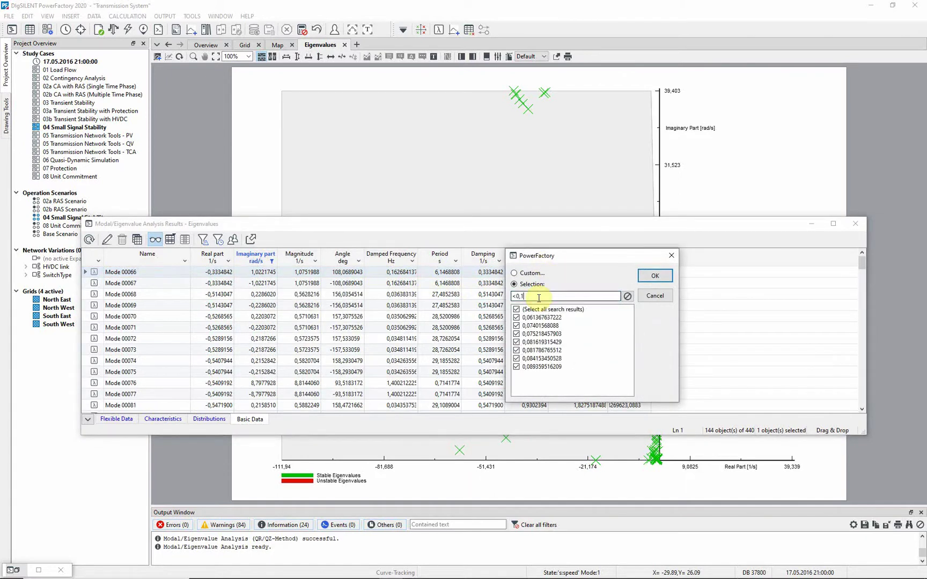
left_click(654, 275)
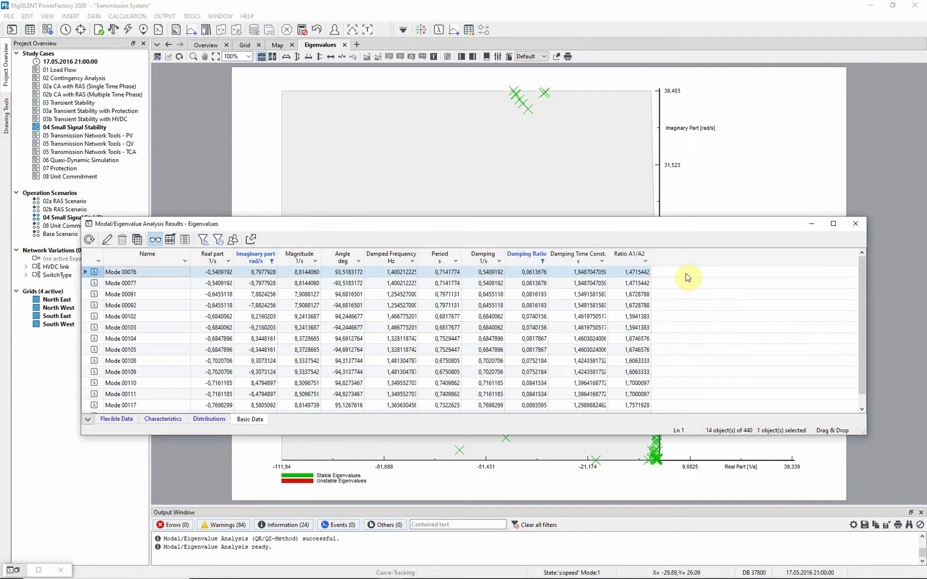
Sort modes by Damping Ratio and create a participation bar plot for Mode 00117.
left_click(531, 257)
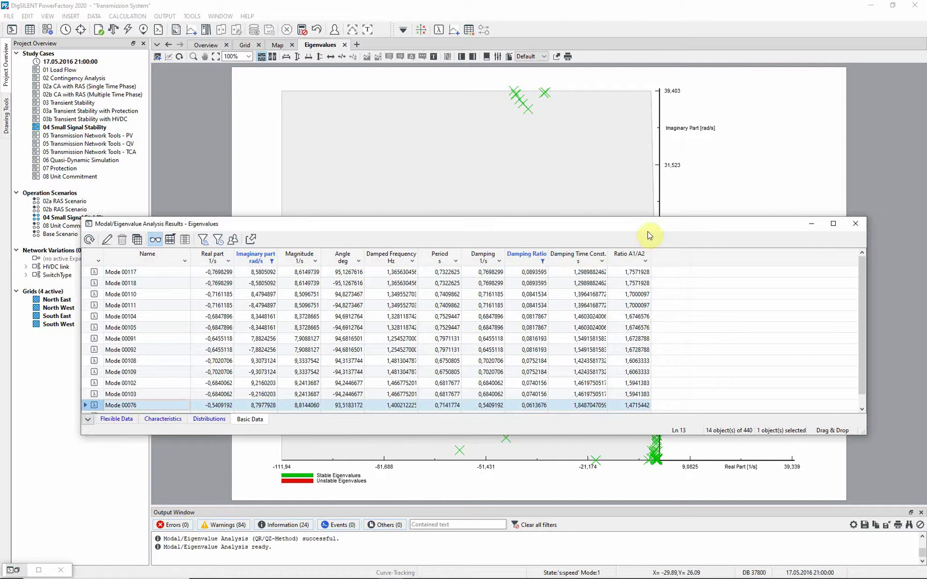
right_click(95, 273)
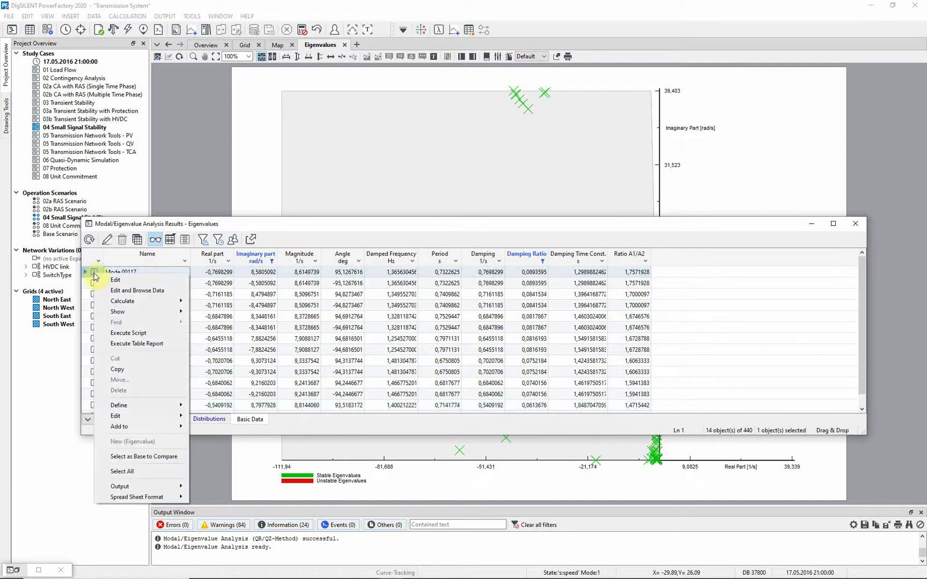
mouse_move(156, 313)
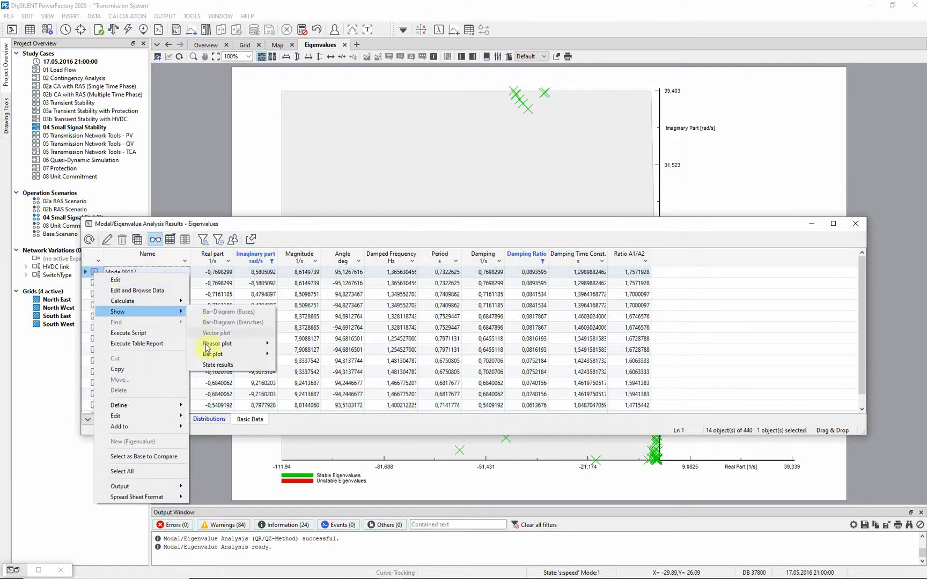
mouse_move(221, 359)
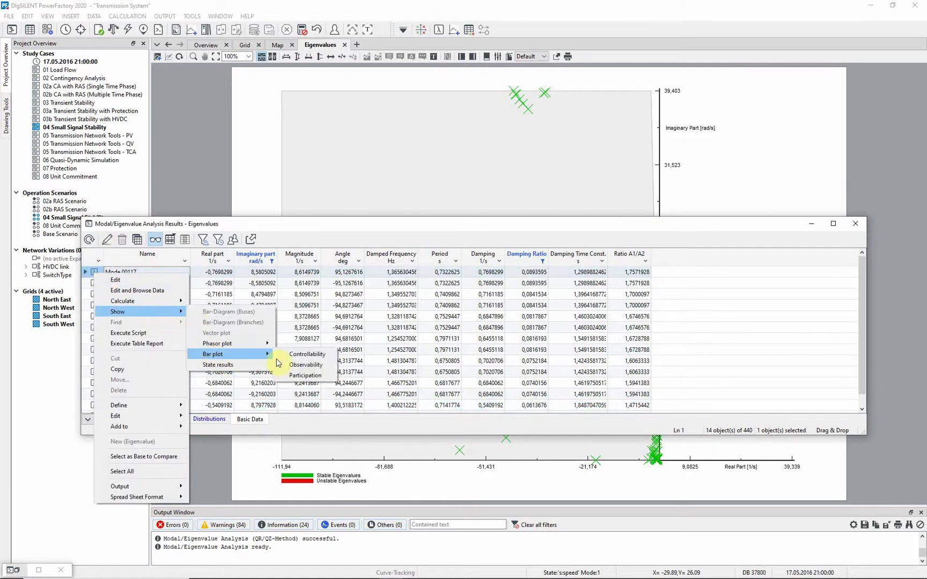
left_click(304, 376)
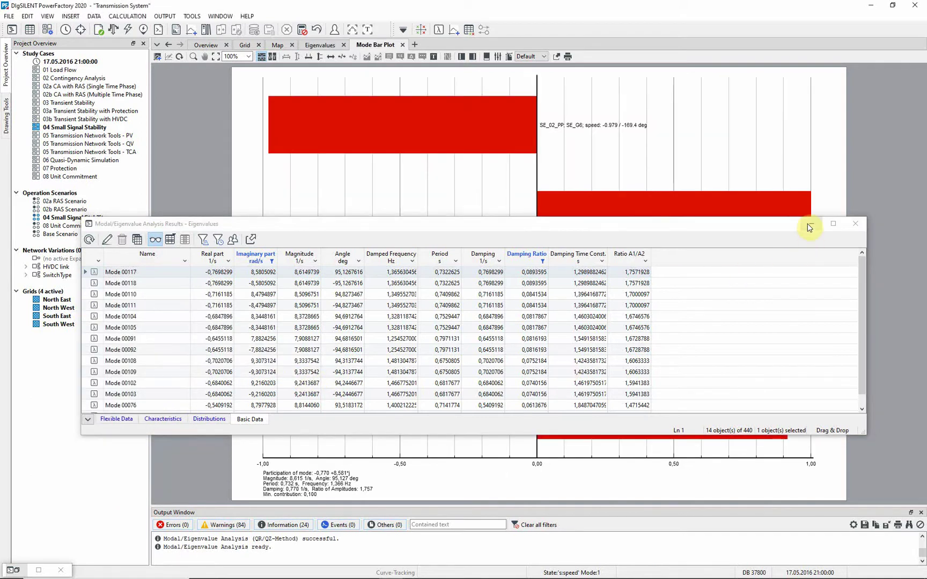
left_click(809, 225)
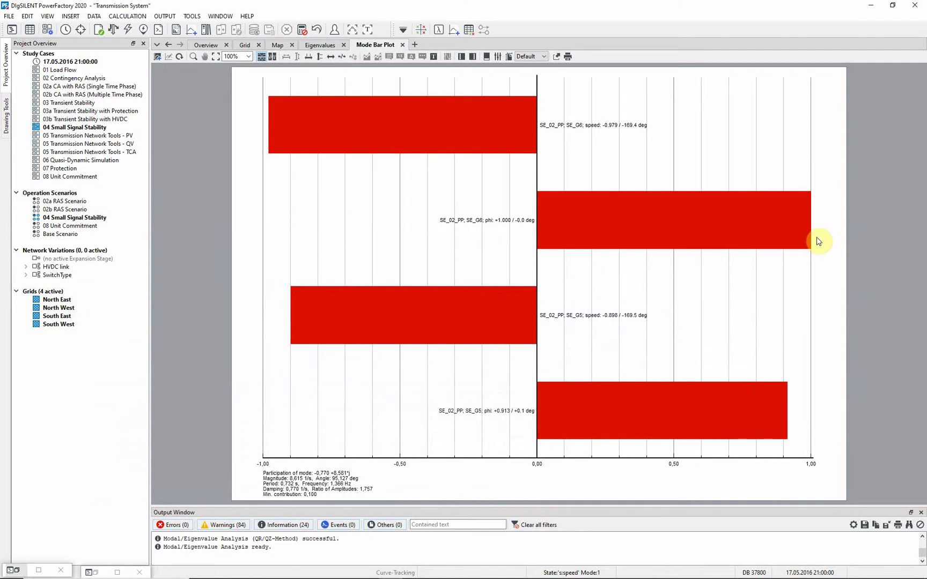
On the Eigenvalues plot, inspect the Mode 00309 marker and create its participation bar plot.
left_click(320, 45)
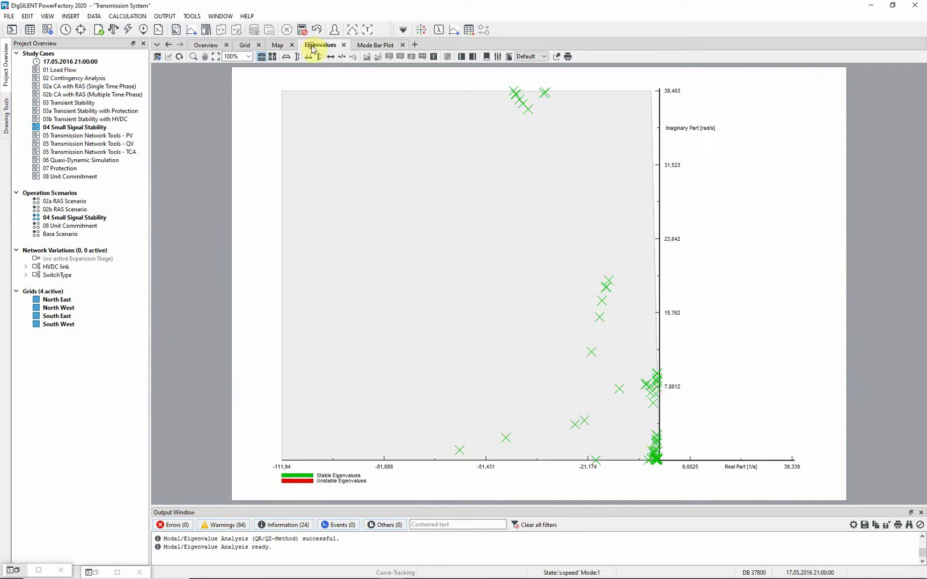
left_click(593, 353)
double_click(593, 354)
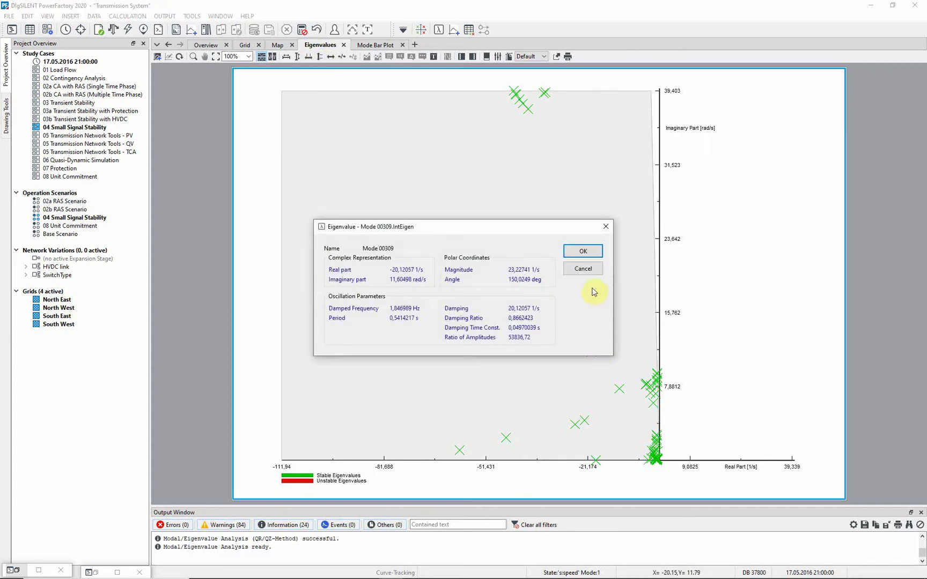
left_click(589, 269)
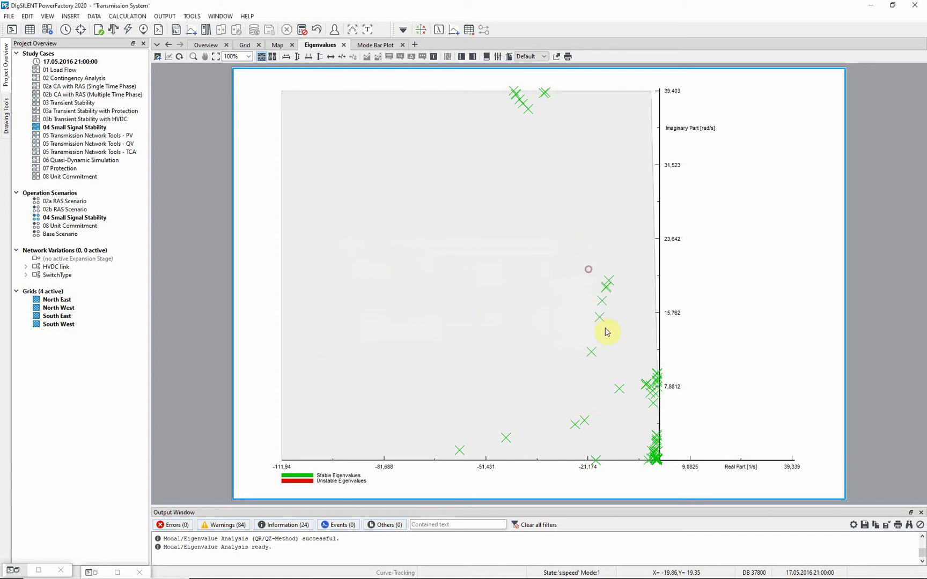
right_click(593, 355)
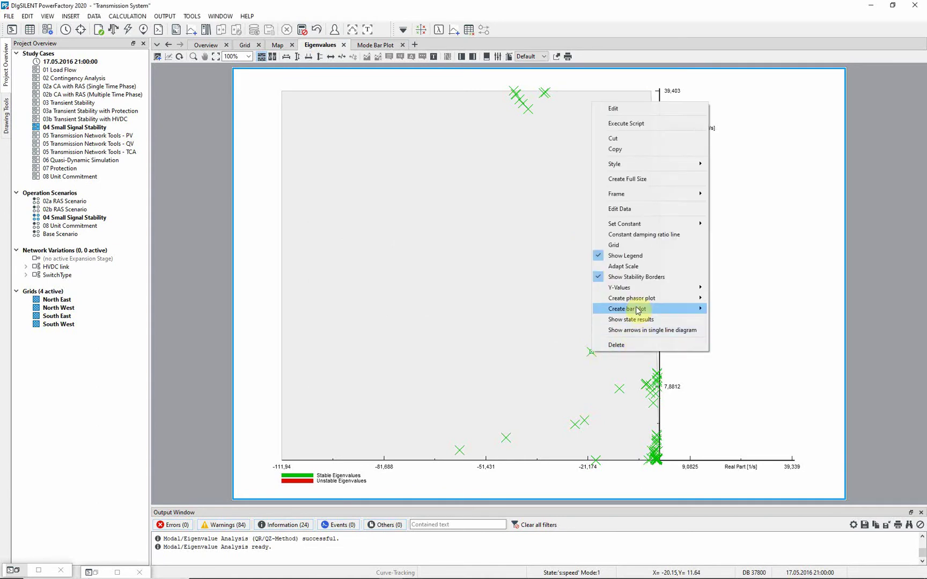
mouse_move(655, 315)
left_click(744, 330)
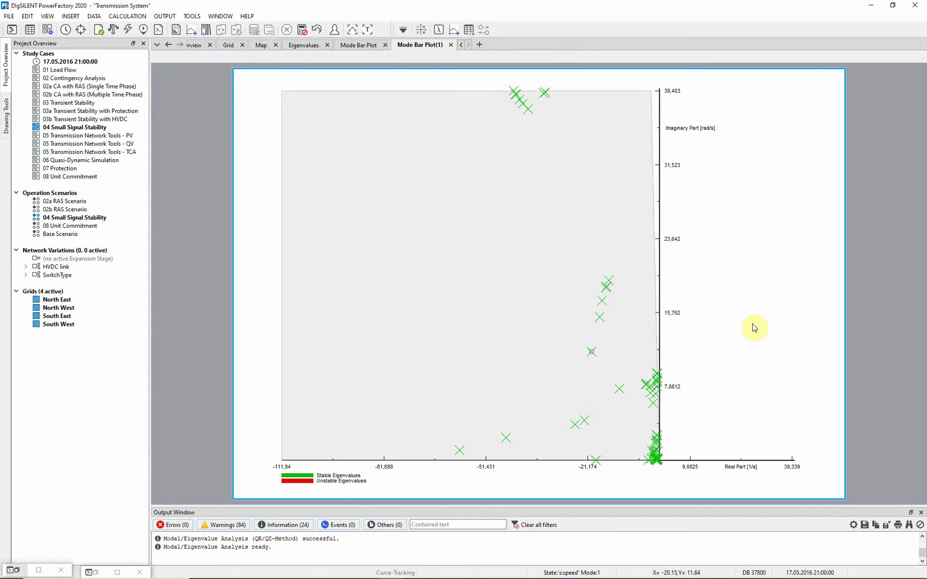